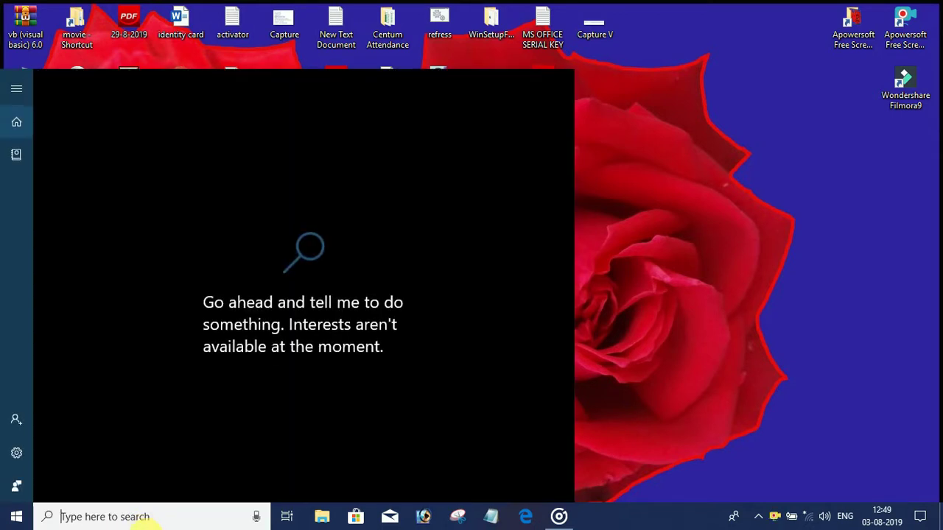
Step: Search Windows for "control" and open Control Panel
{"action": "type", "text": "con"}
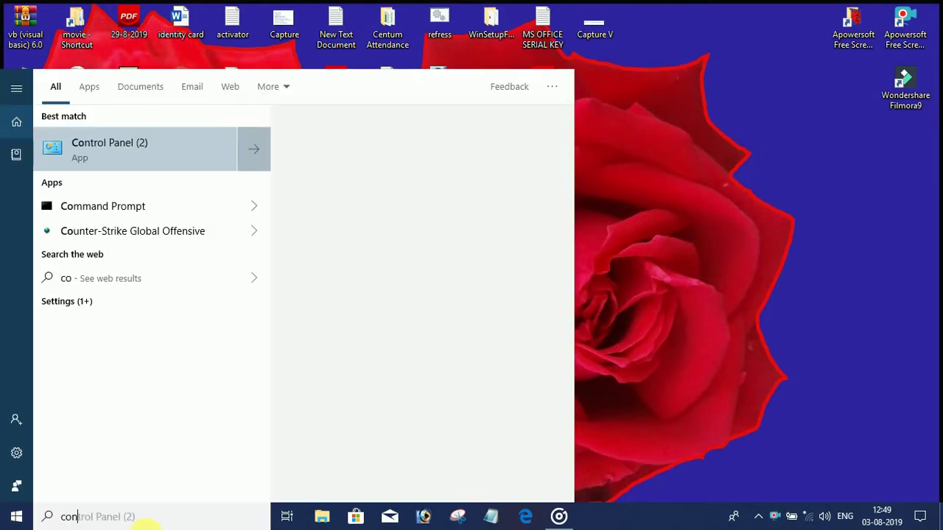
{"action": "type", "text": "trol"}
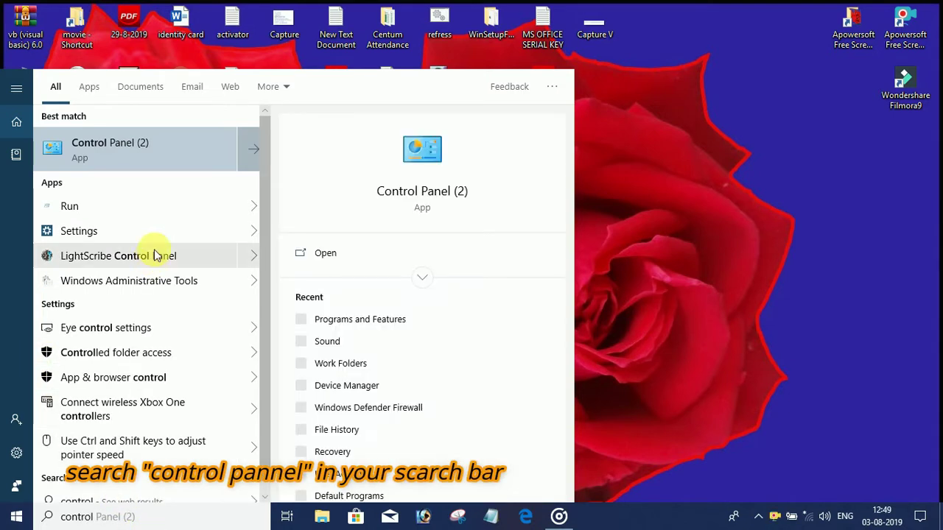
{"action": "left_click", "coordinate": [190, 149]}
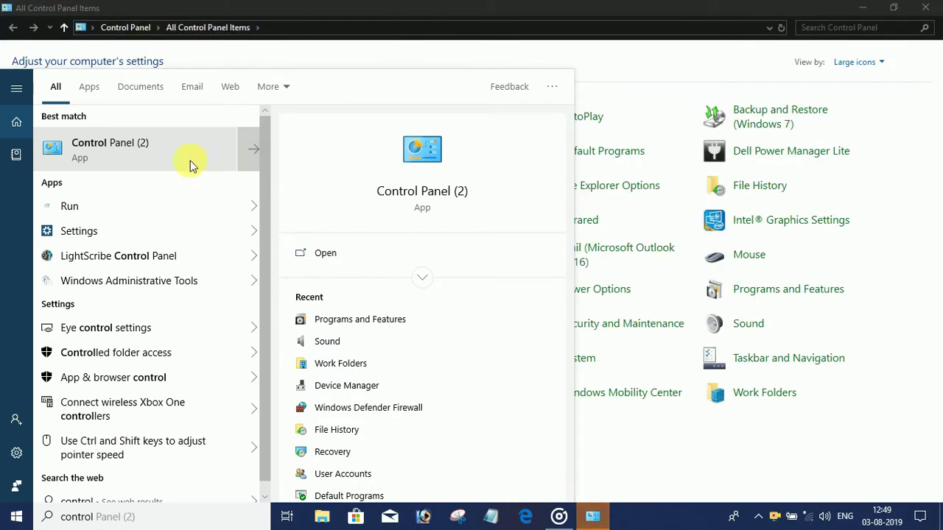
{"action": "left_click", "coordinate": [668, 66]}
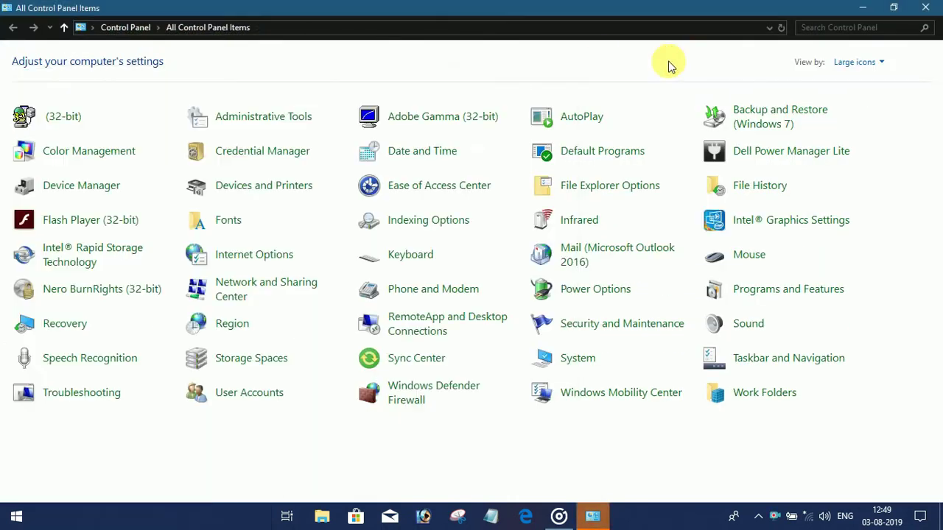
Step: Switch the Control Panel view to Category and return it to Large icons
{"action": "left_click", "coordinate": [863, 65]}
{"action": "left_click", "coordinate": [865, 81]}
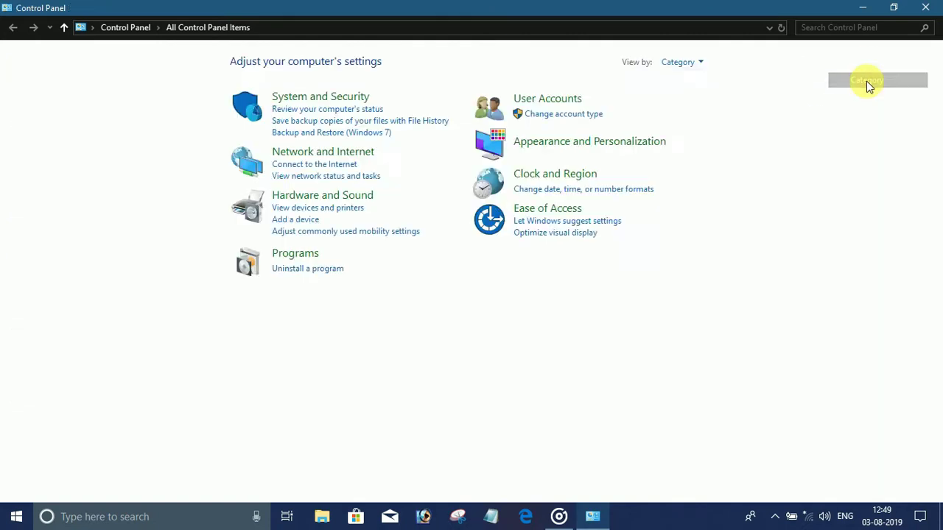
{"action": "left_click", "coordinate": [692, 61]}
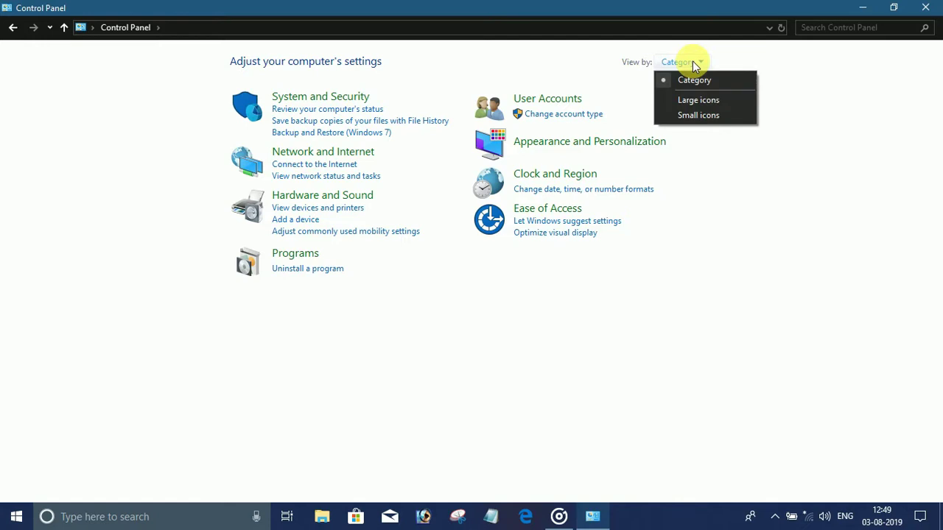
{"action": "left_click", "coordinate": [708, 99]}
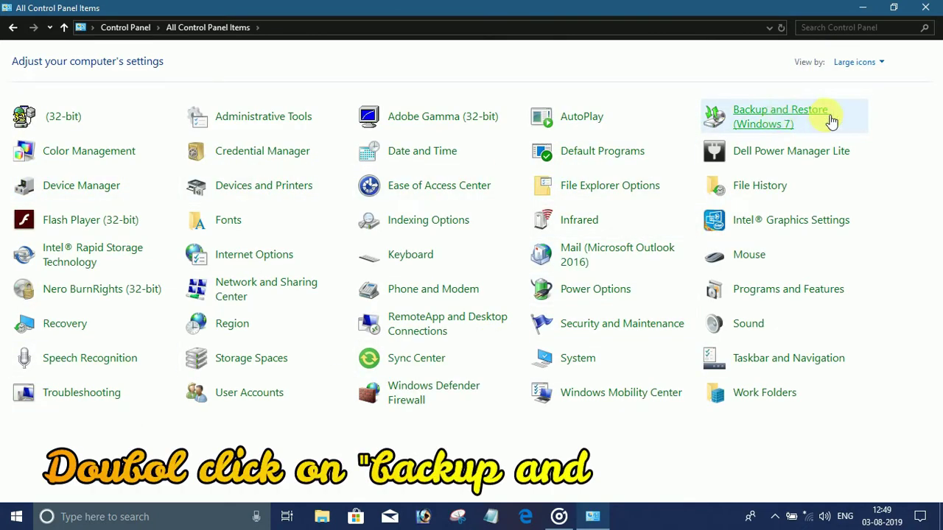
Step: Open Backup and Restore (Windows 7) and start creating a system image
{"action": "double_click", "coordinate": [783, 121]}
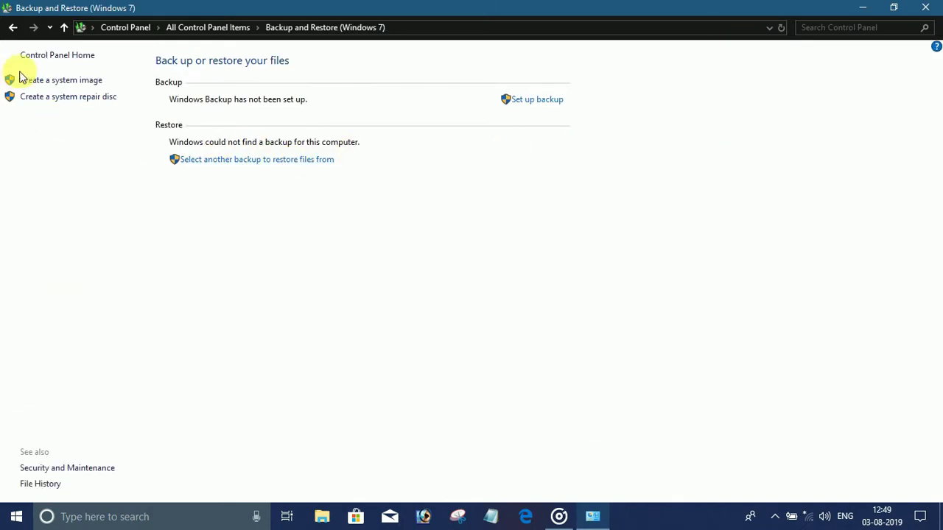
{"action": "left_click", "coordinate": [76, 84]}
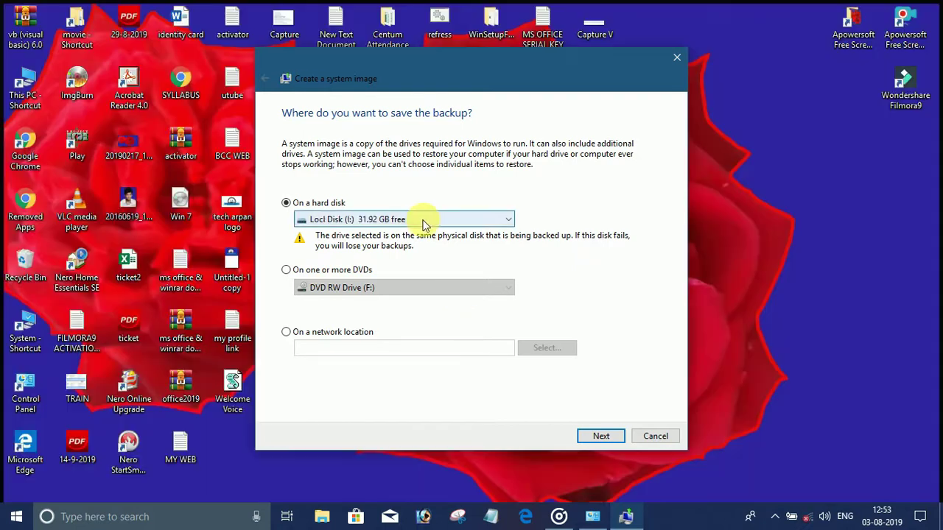
Step: Choose Local Disk (G:) as the hard disk on which to save the system image
{"action": "left_click", "coordinate": [422, 220]}
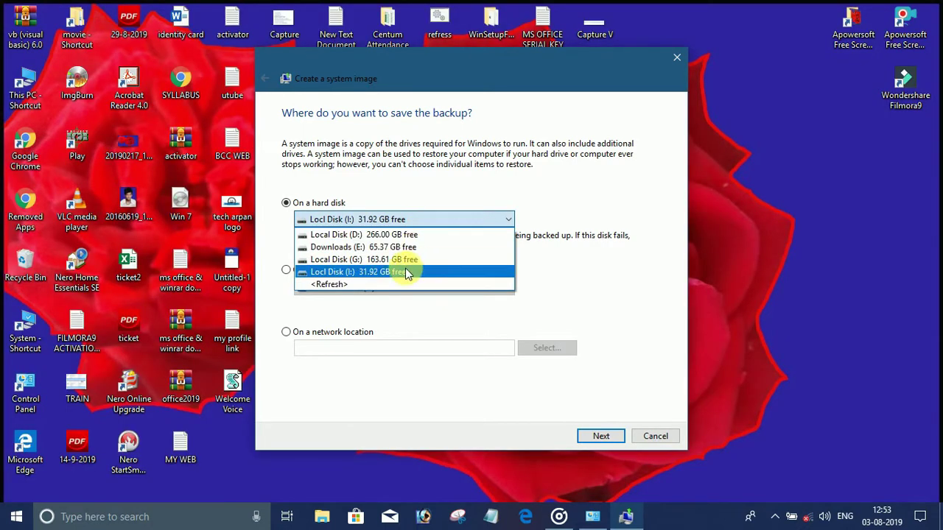
{"action": "left_click", "coordinate": [405, 259]}
{"action": "left_click", "coordinate": [458, 219]}
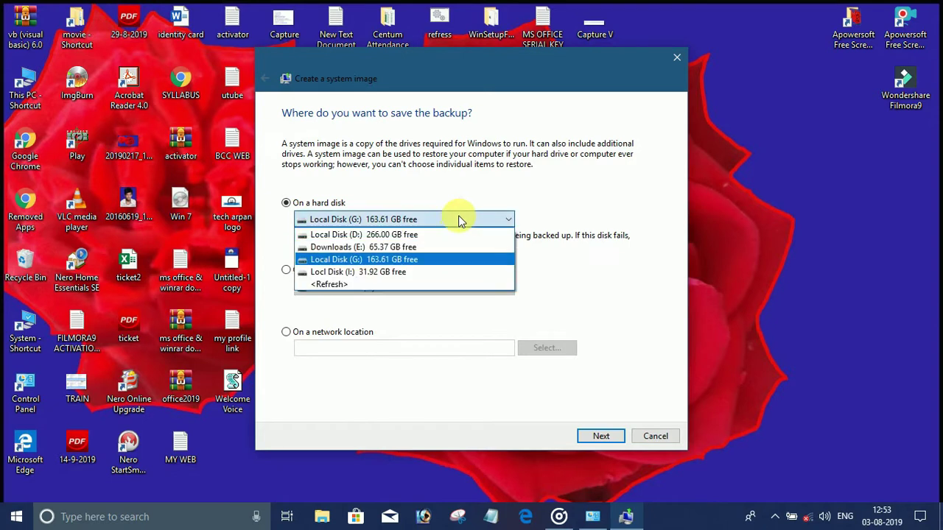
{"action": "left_click", "coordinate": [420, 236]}
{"action": "left_click", "coordinate": [427, 219]}
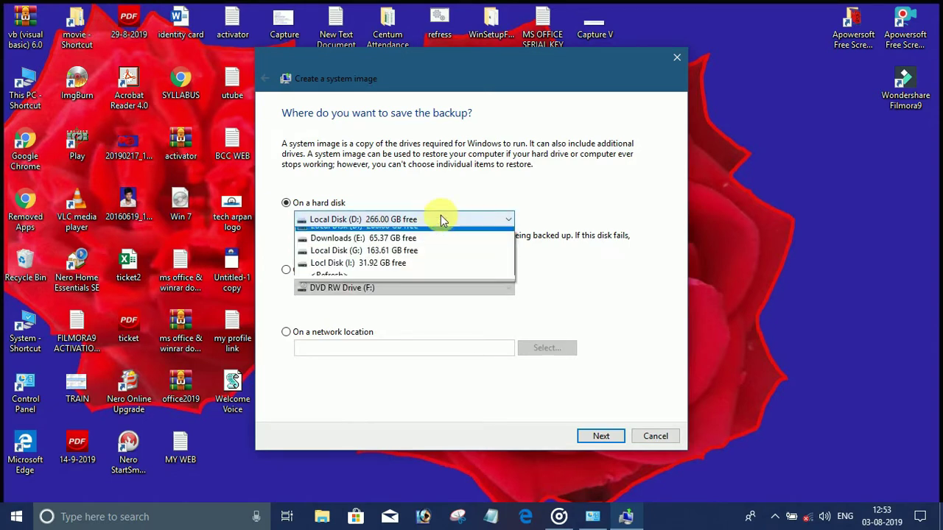
{"action": "left_click", "coordinate": [412, 244]}
{"action": "left_click", "coordinate": [432, 214]}
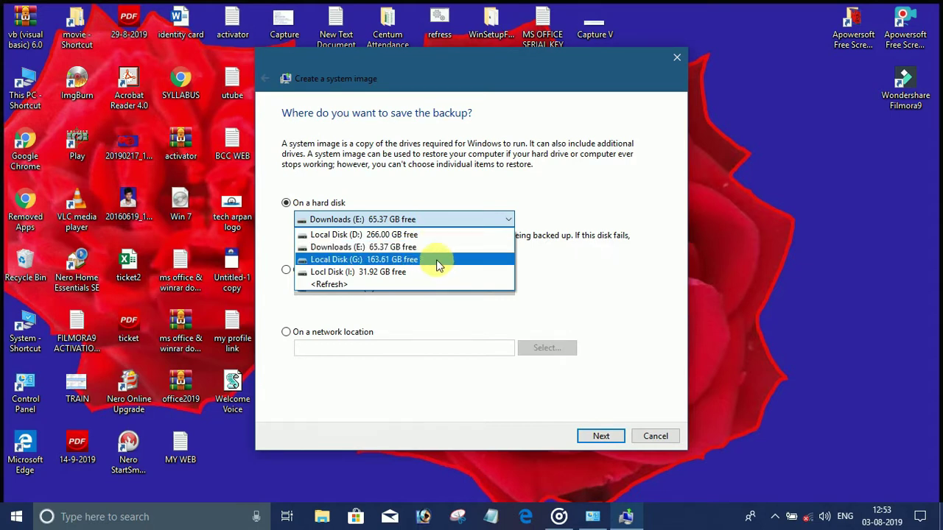
{"action": "left_click", "coordinate": [439, 260]}
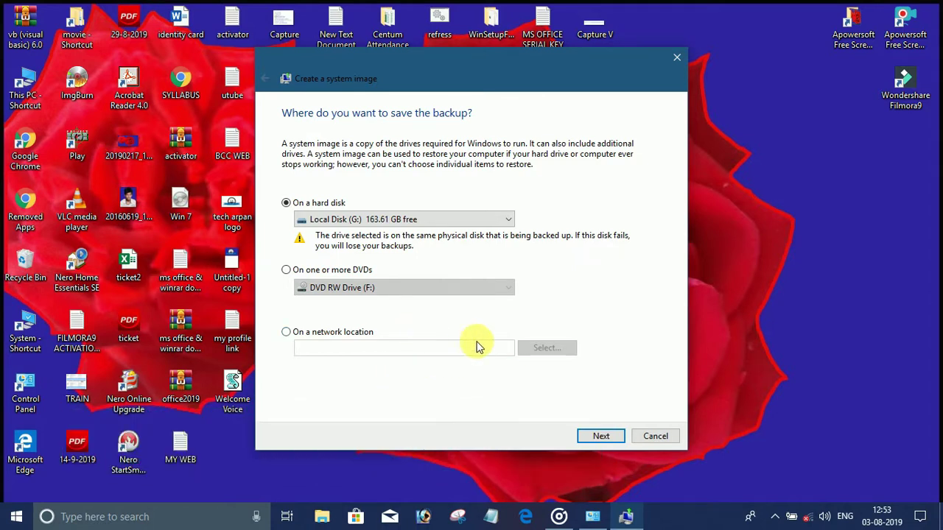
Step: Keep the default drives included in the system image and start the backup
{"action": "left_click", "coordinate": [600, 436]}
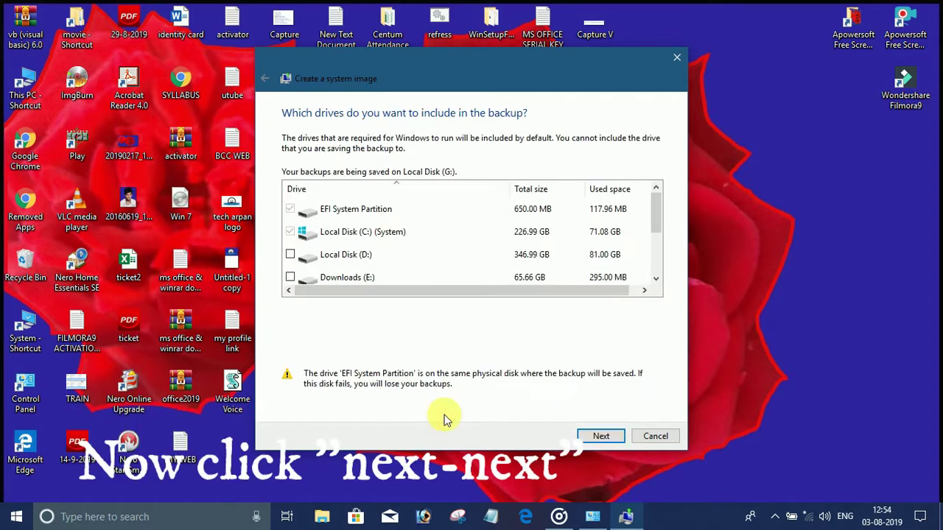
{"action": "left_click", "coordinate": [600, 436]}
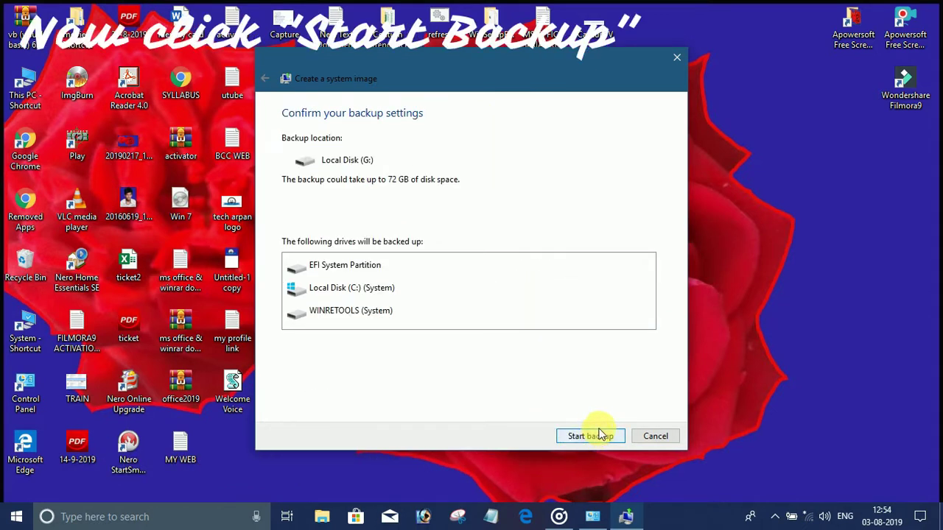
{"action": "left_click", "coordinate": [591, 436]}
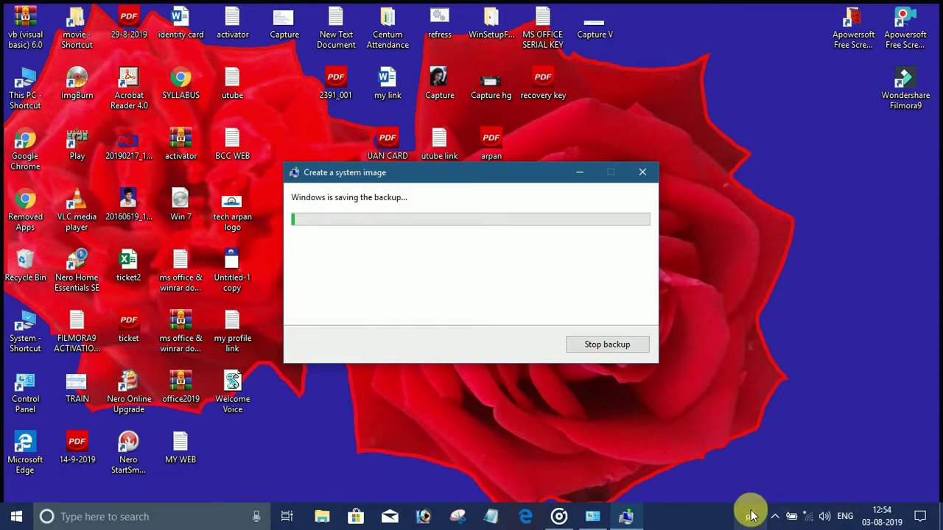
{"action": "left_click", "coordinate": [774, 520]}
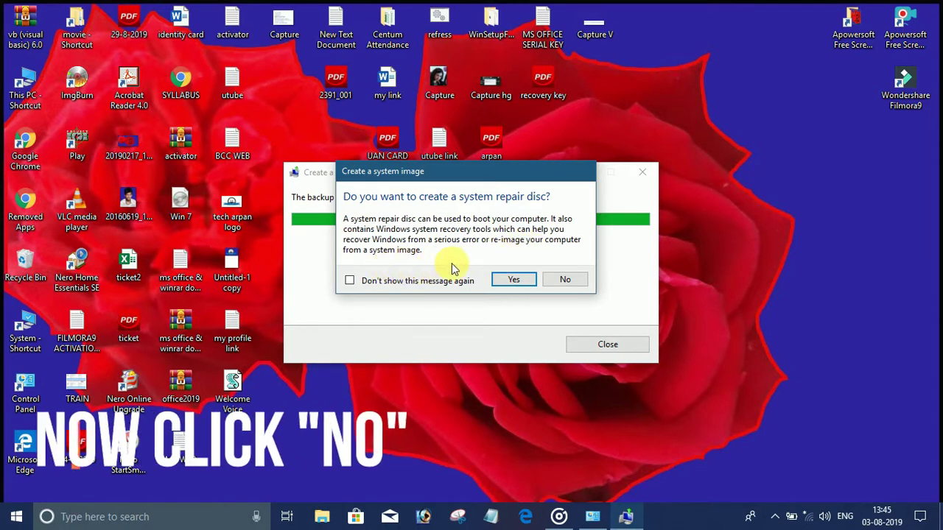
Step: Decline creating a system repair disc and close the system image window
{"action": "left_click", "coordinate": [564, 281]}
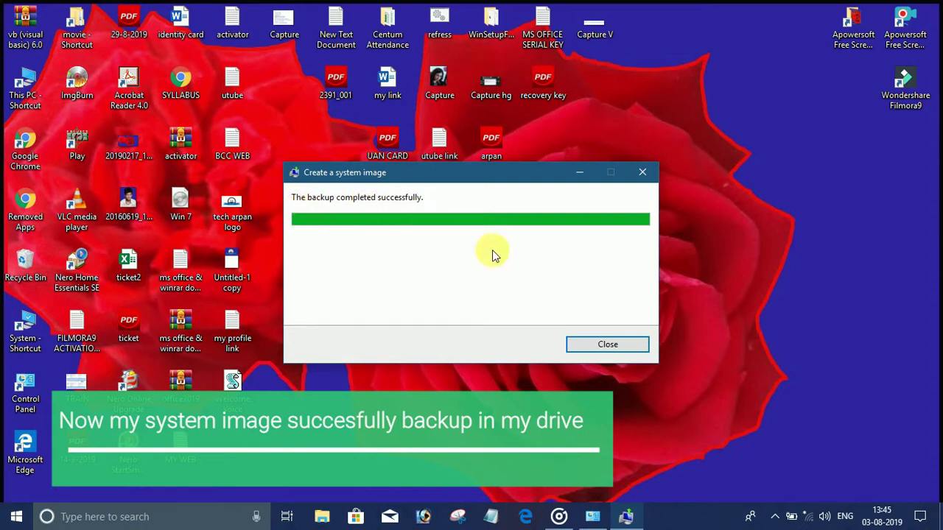
{"action": "left_click", "coordinate": [615, 346]}
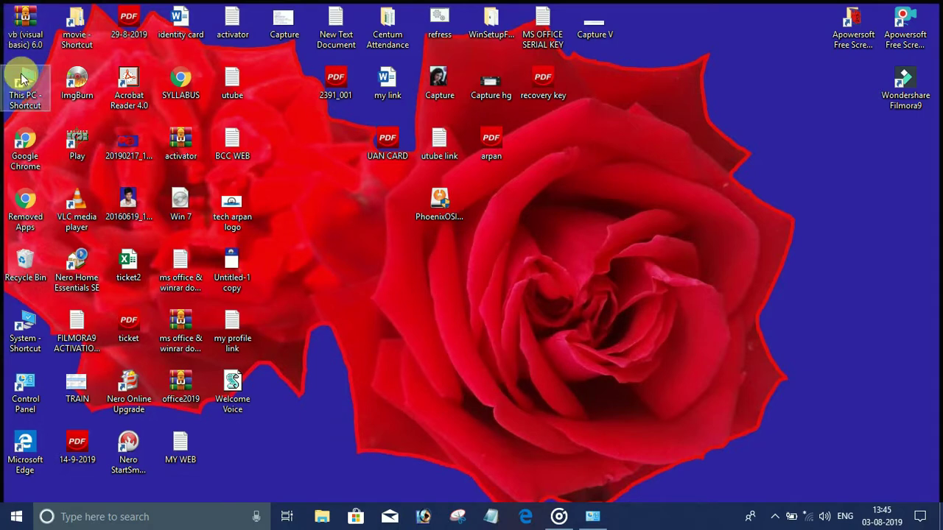
Step: Open Local Disk (G:) from This PC in File Explorer
{"action": "double_click", "coordinate": [52, 104]}
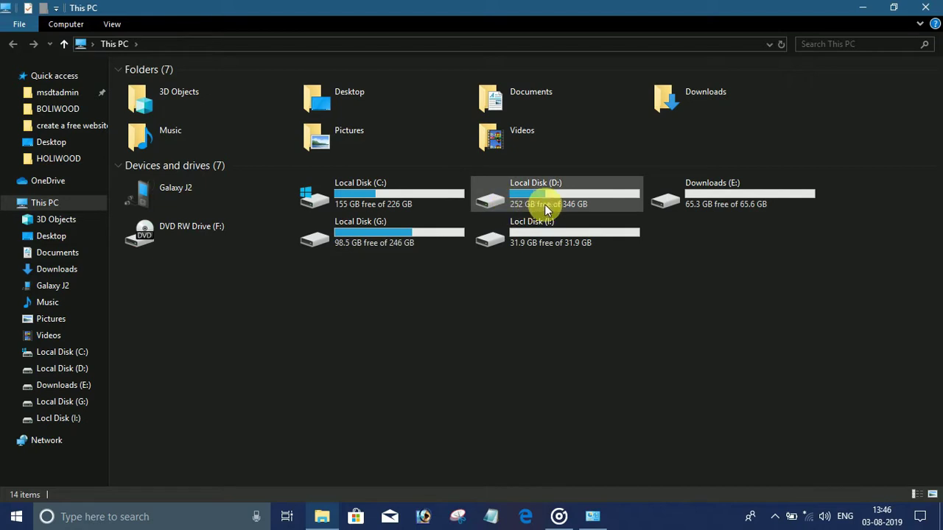
{"action": "left_click", "coordinate": [408, 236]}
{"action": "double_click", "coordinate": [407, 235]}
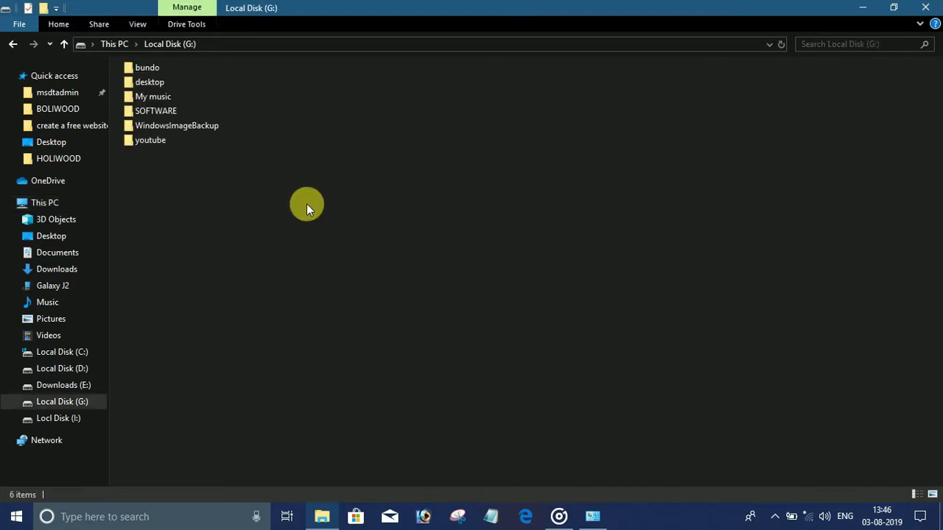
Step: Open the WindowsImageBackup folder and the computer's folder inside it, granting permanent access to both
{"action": "left_click", "coordinate": [192, 130]}
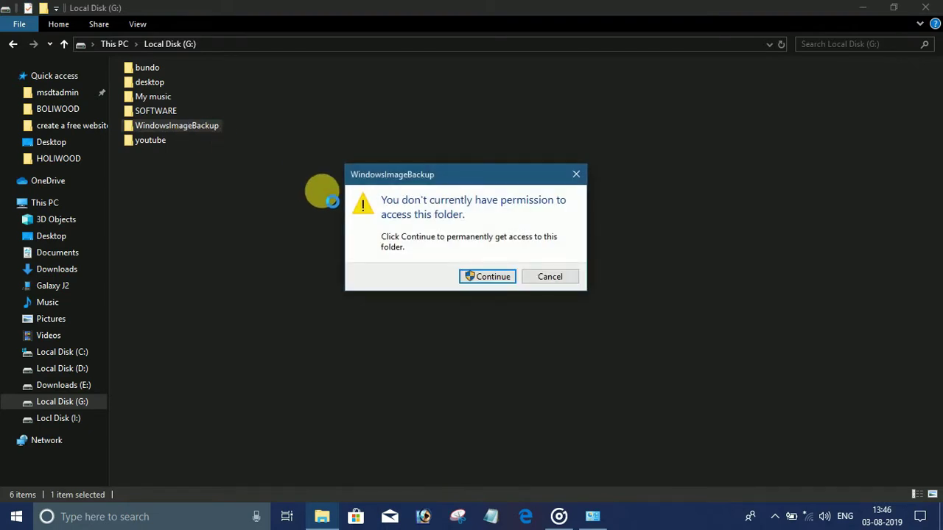
{"action": "left_click", "coordinate": [494, 277]}
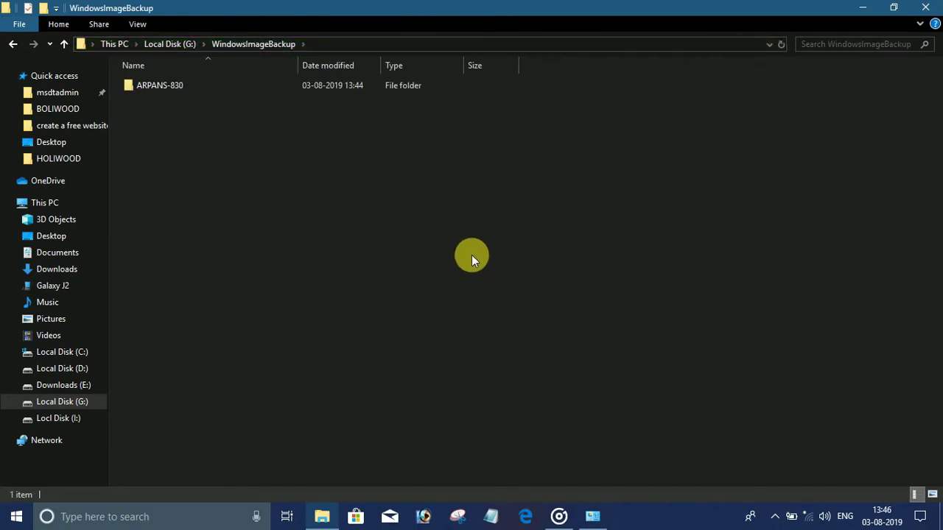
{"action": "double_click", "coordinate": [170, 85]}
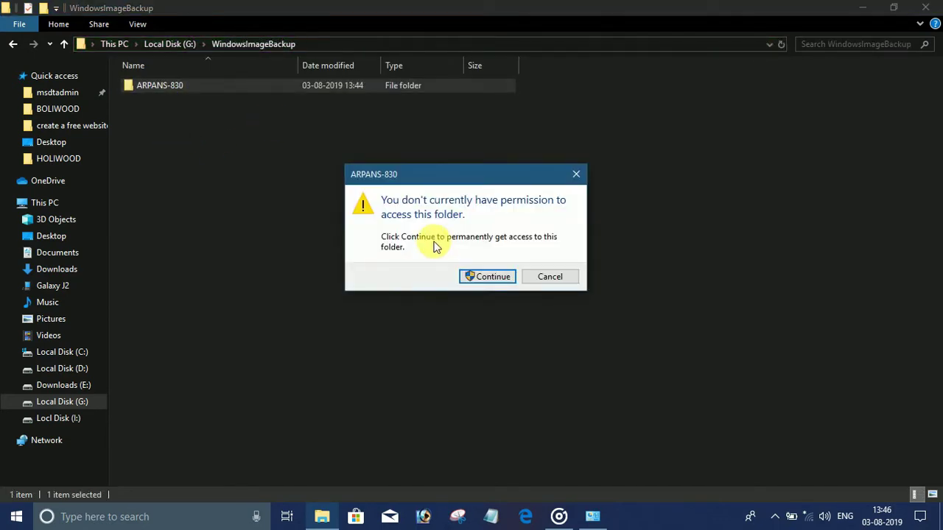
{"action": "left_click", "coordinate": [486, 275]}
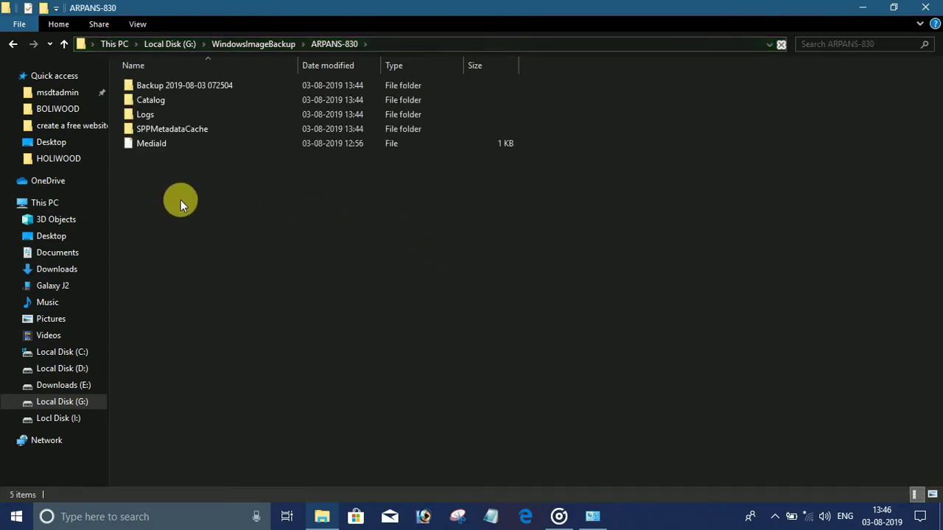
{"action": "left_click", "coordinate": [217, 86]}
{"action": "double_click", "coordinate": [217, 86]}
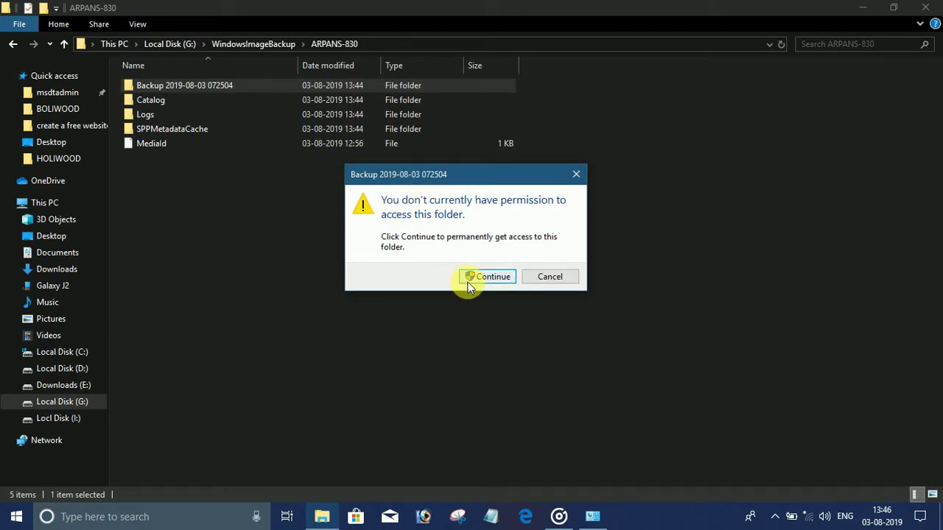
{"action": "left_click", "coordinate": [486, 277]}
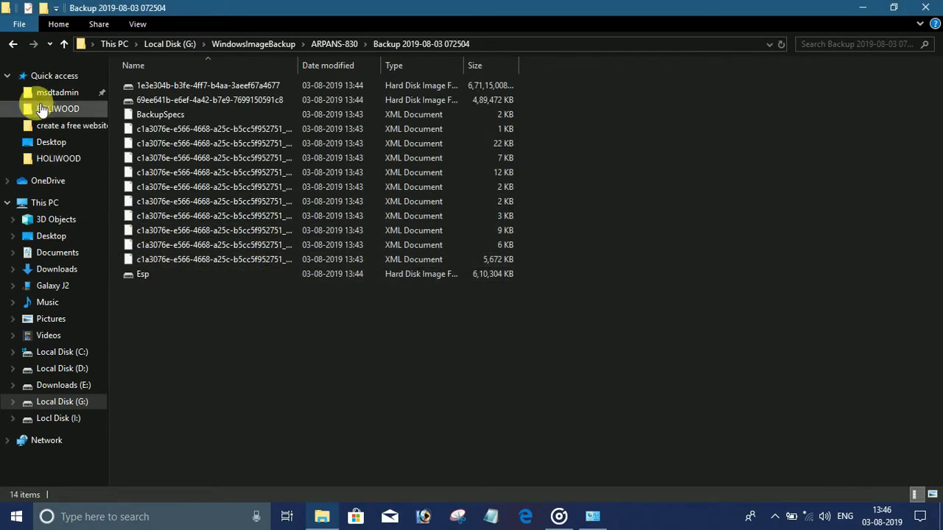
{"action": "left_click", "coordinate": [13, 45]}
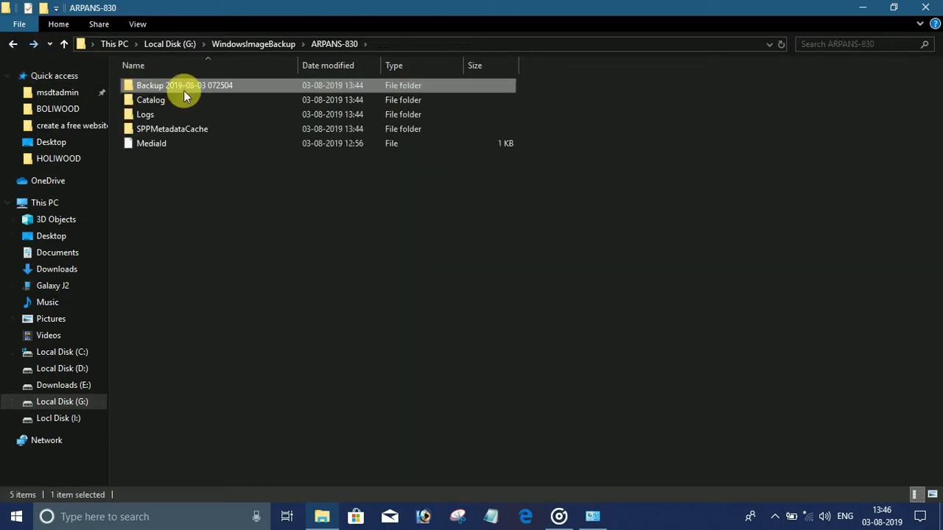
Step: View the contents of the Catalog folder, granting access to it, and go back to the parent folder
{"action": "double_click", "coordinate": [190, 101]}
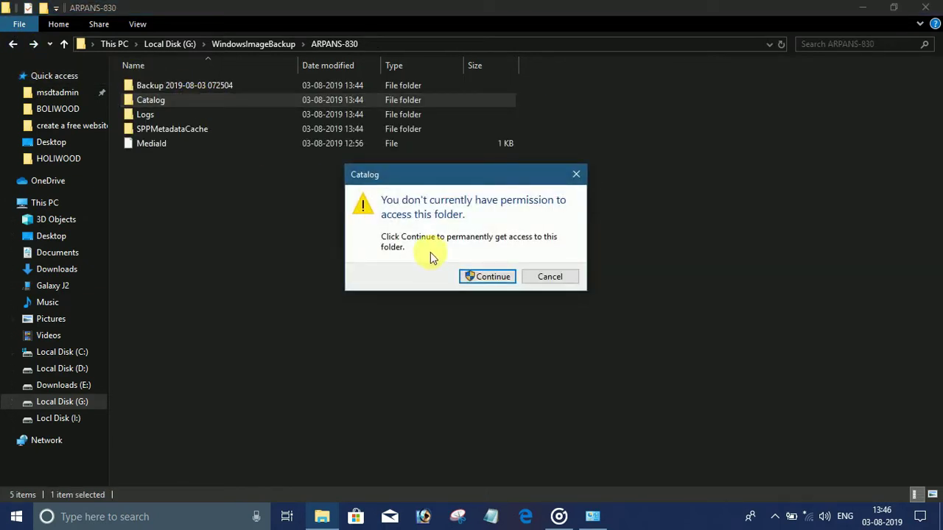
{"action": "left_click", "coordinate": [487, 277]}
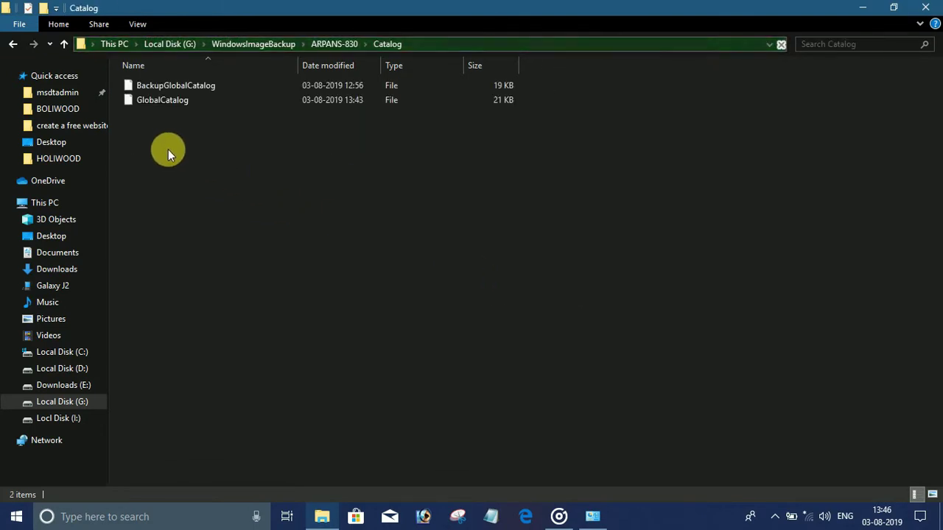
{"action": "left_click", "coordinate": [18, 47]}
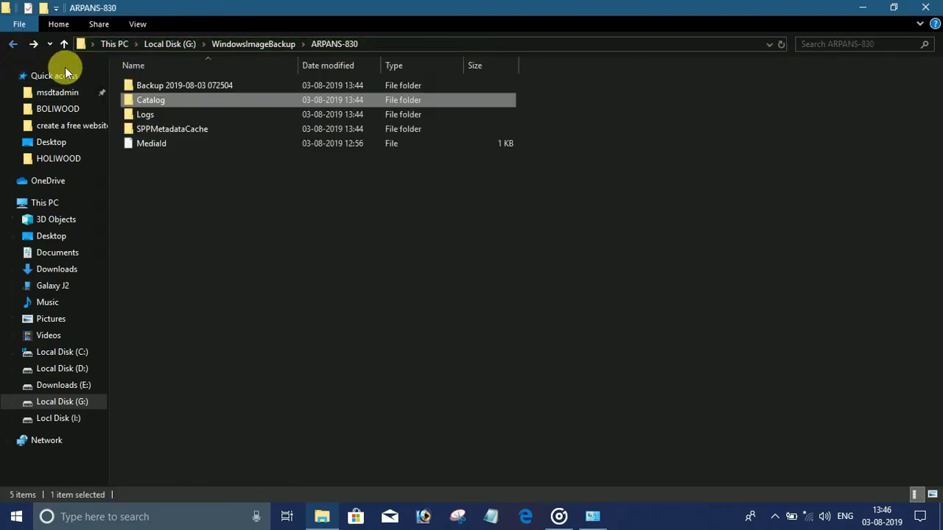
Step: View the contents of the Logs folder, granting access to it, and go back to the parent folder
{"action": "left_click", "coordinate": [171, 116]}
{"action": "double_click", "coordinate": [171, 116]}
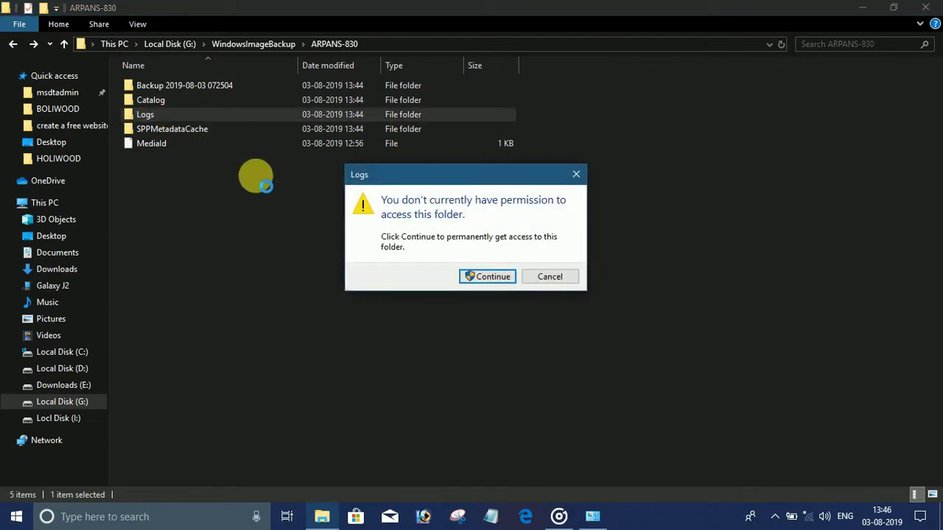
{"action": "left_click", "coordinate": [487, 274]}
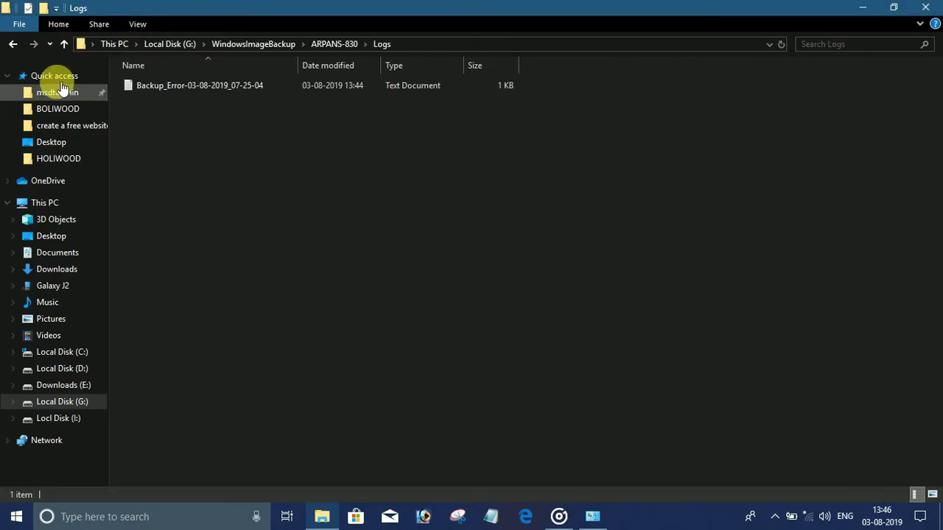
{"action": "left_click", "coordinate": [10, 46]}
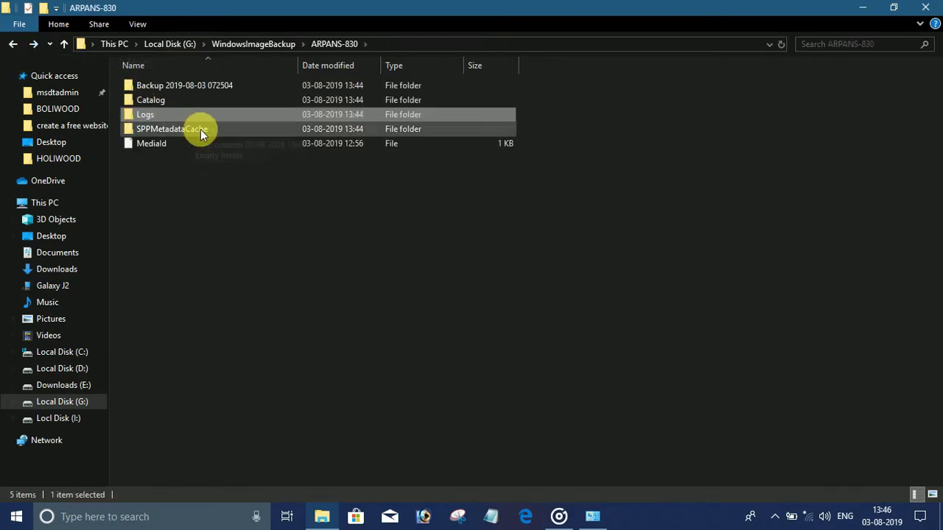
Step: View the contents of the SPPMetadataCache folder, granting permanent access to it, and go back to the parent folder
{"action": "double_click", "coordinate": [203, 128]}
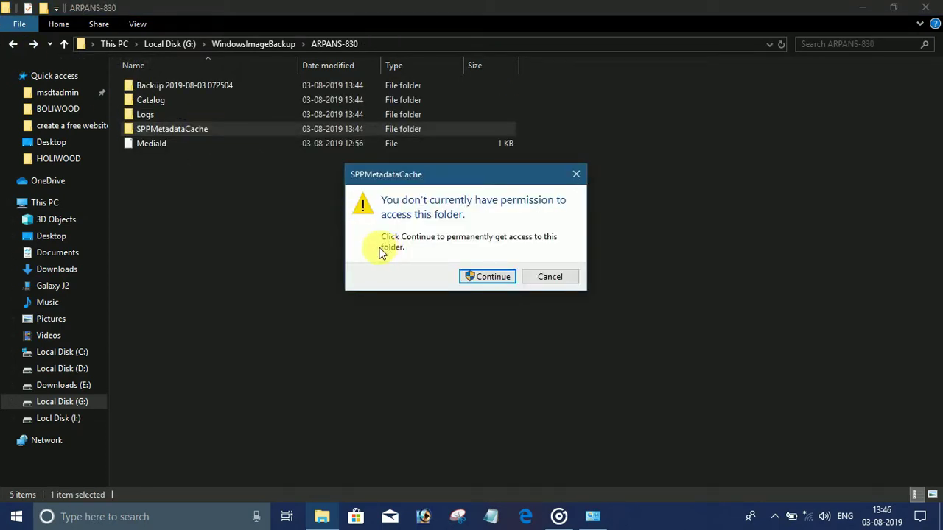
{"action": "left_click", "coordinate": [498, 279]}
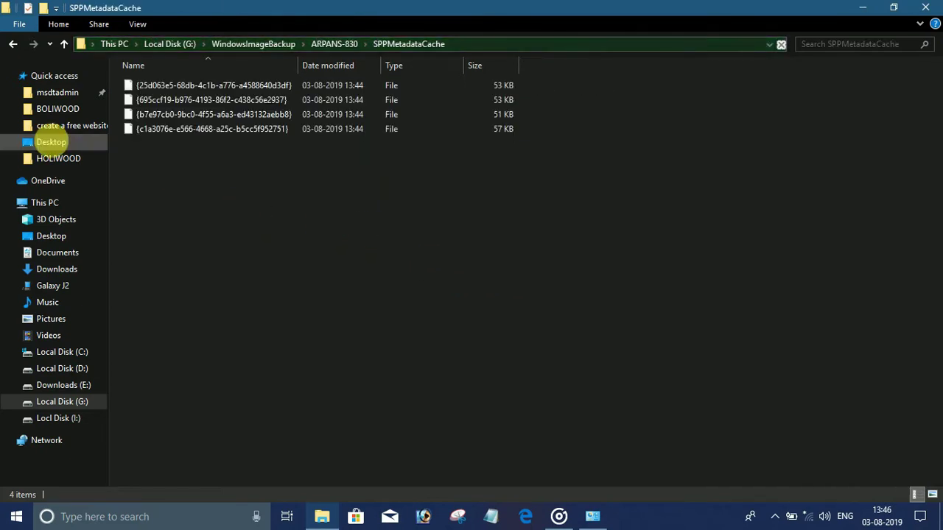
{"action": "left_click", "coordinate": [15, 45]}
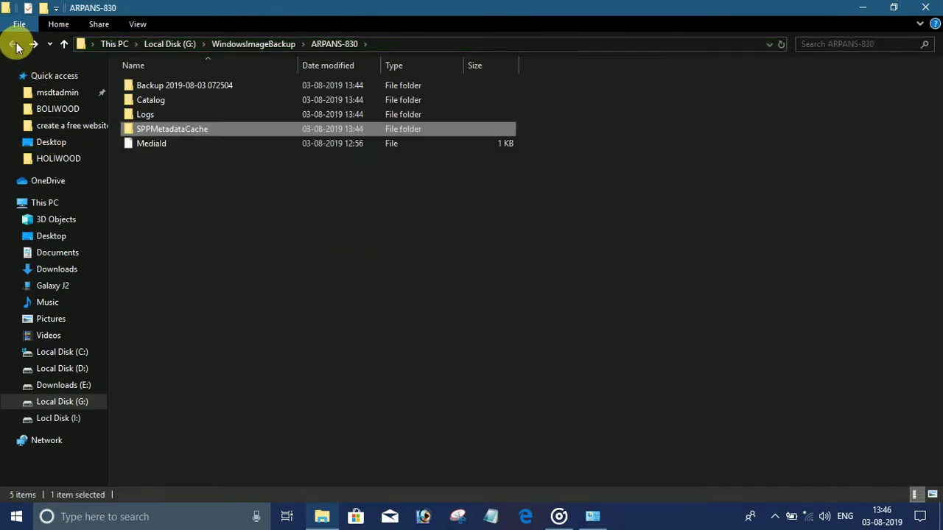
{"action": "left_click", "coordinate": [230, 197]}
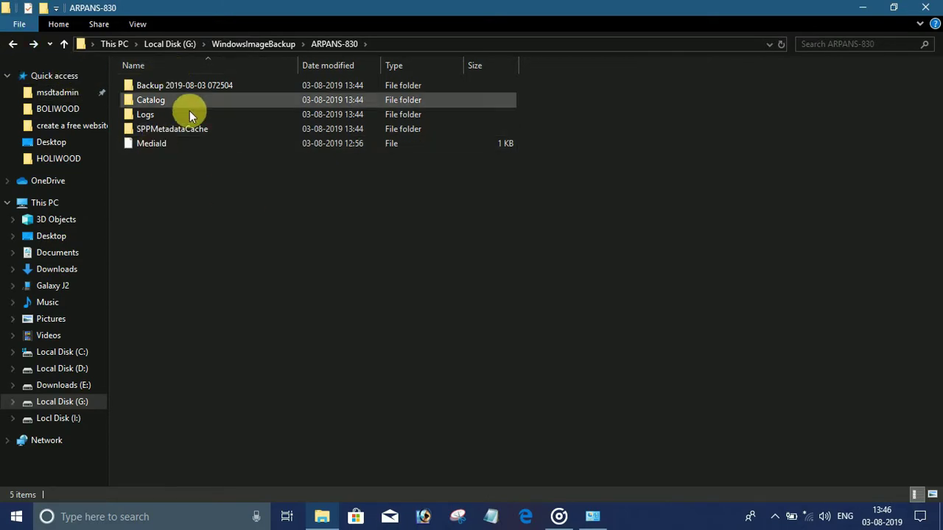
Step: Check the general properties of the computer's folder inside WindowsImageBackup, return to Local Disk (G:) and close the File Explorer window
{"action": "left_click", "coordinate": [14, 45]}
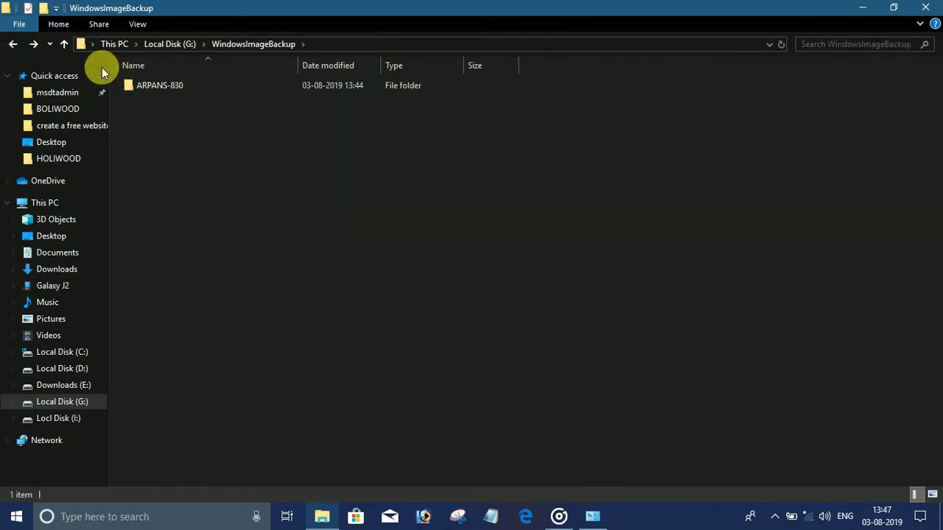
{"action": "right_click", "coordinate": [140, 81]}
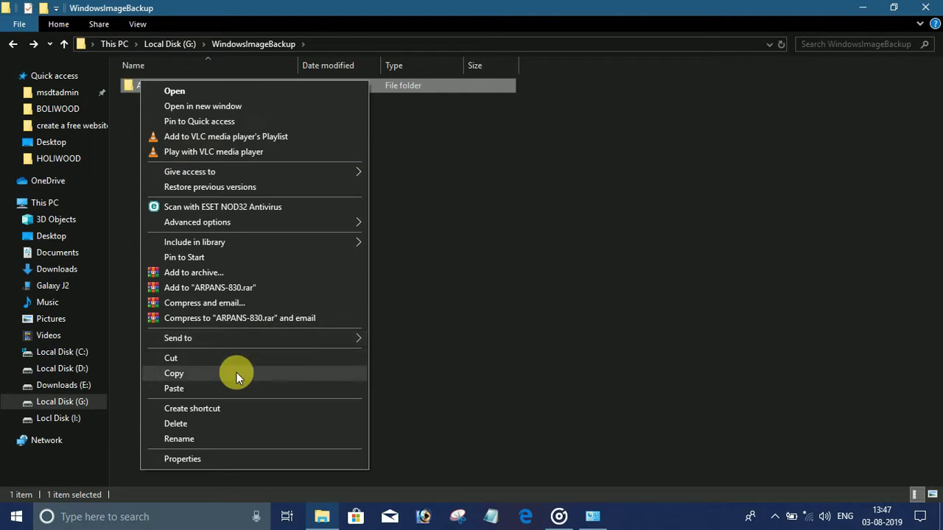
{"action": "left_click", "coordinate": [240, 458]}
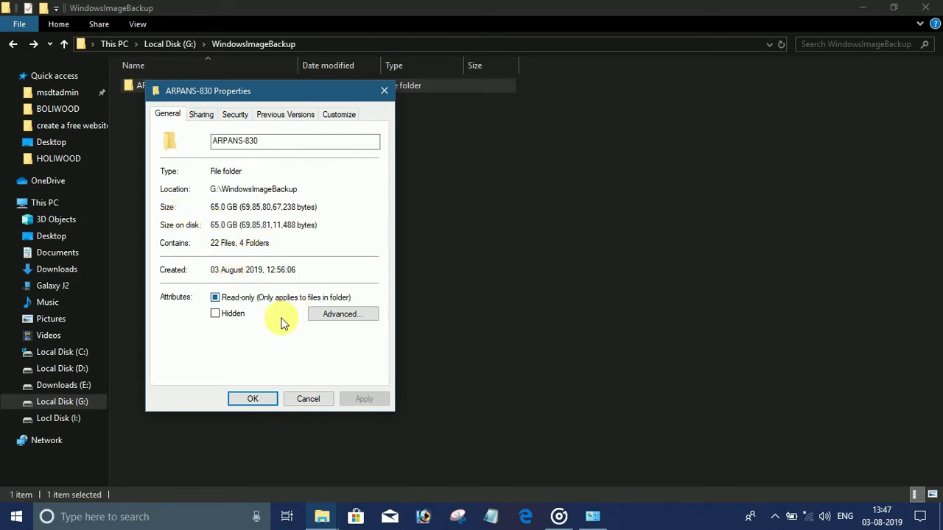
{"action": "left_click", "coordinate": [253, 398]}
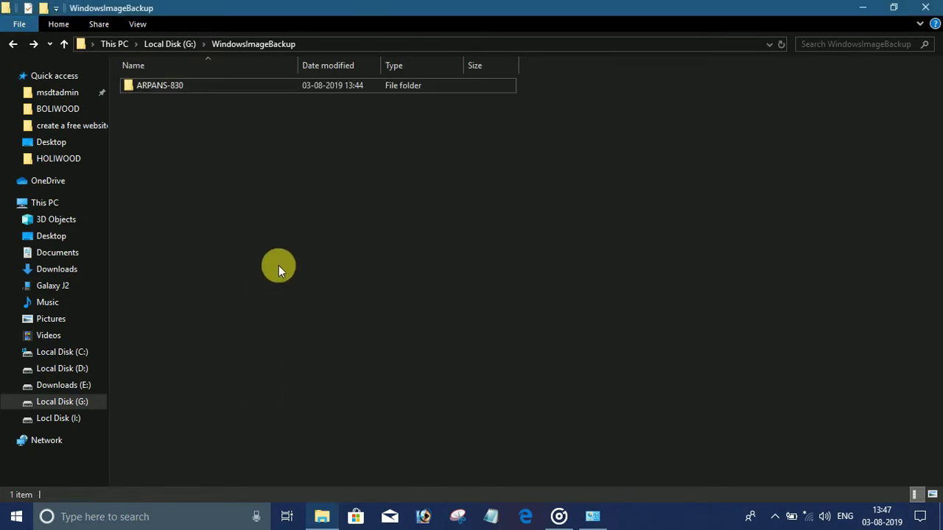
{"action": "left_click", "coordinate": [15, 46]}
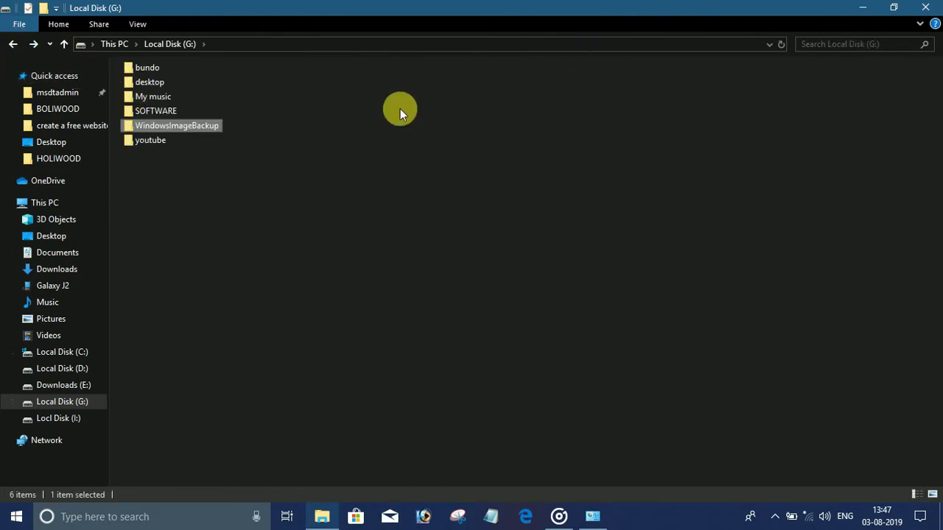
{"action": "left_click", "coordinate": [925, 8]}
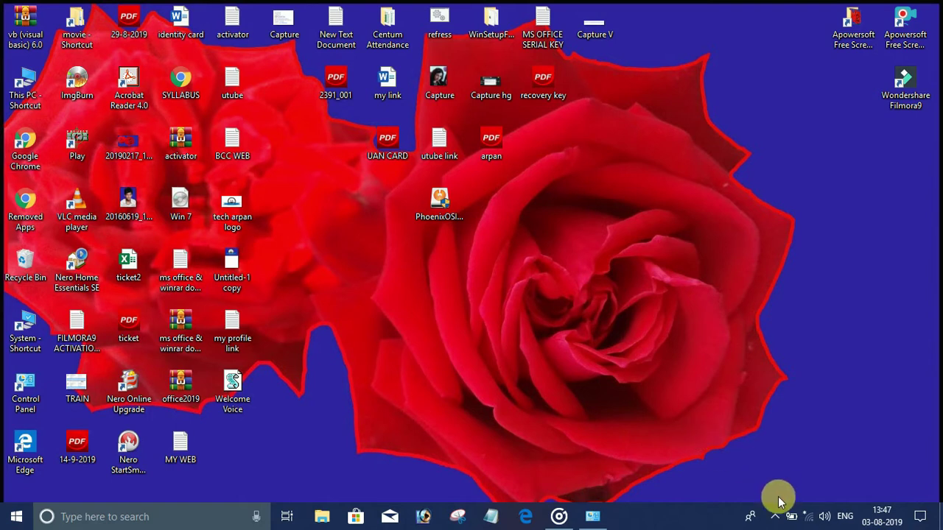
{"action": "right_click", "coordinate": [774, 519]}
{"action": "left_click", "coordinate": [774, 519]}
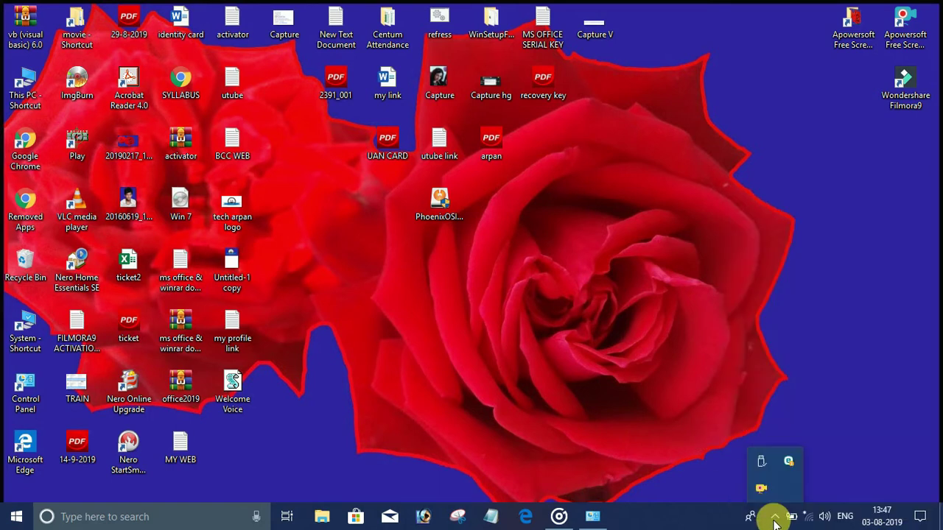
{"action": "right_click", "coordinate": [761, 487]}
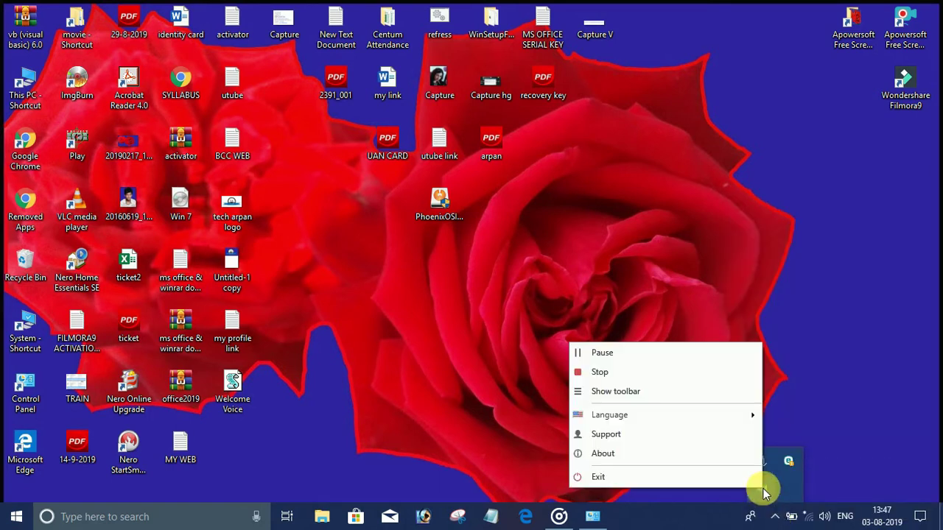